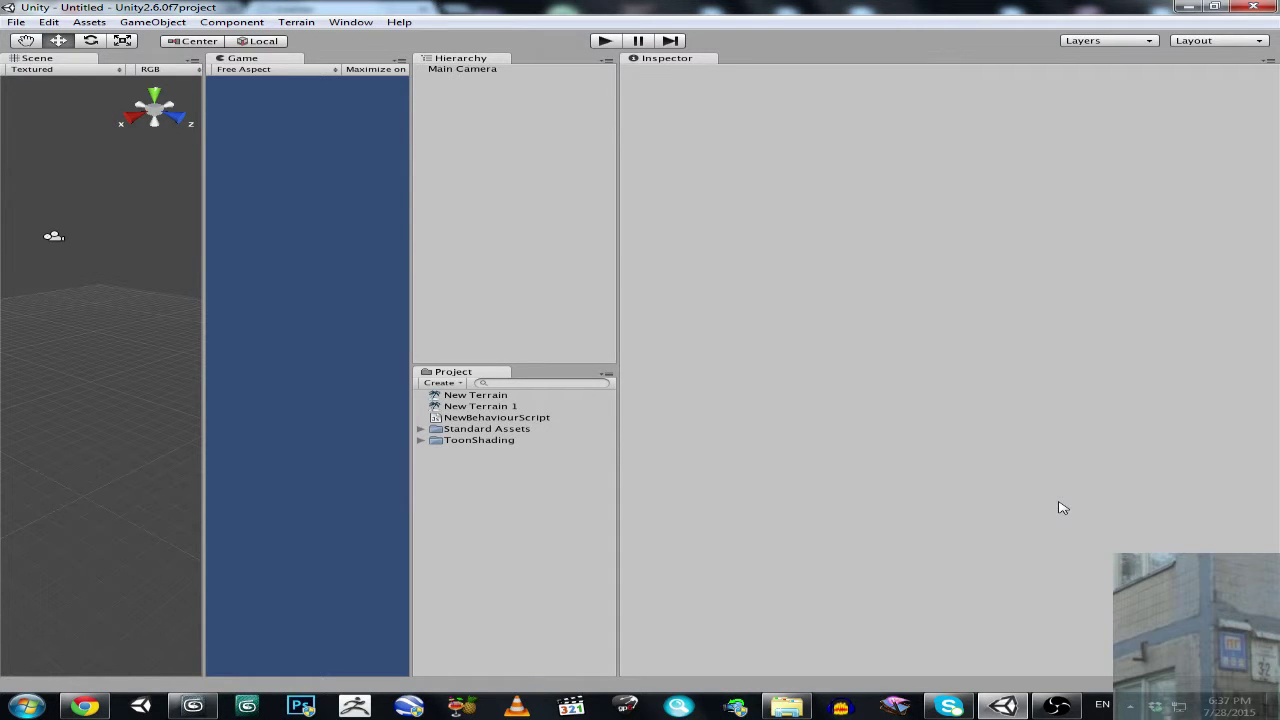
- Check About Unity for version 2.6.0f7 with an iPhone Basic license, then close it
{"action": "left_click", "coordinate": [405, 24]}
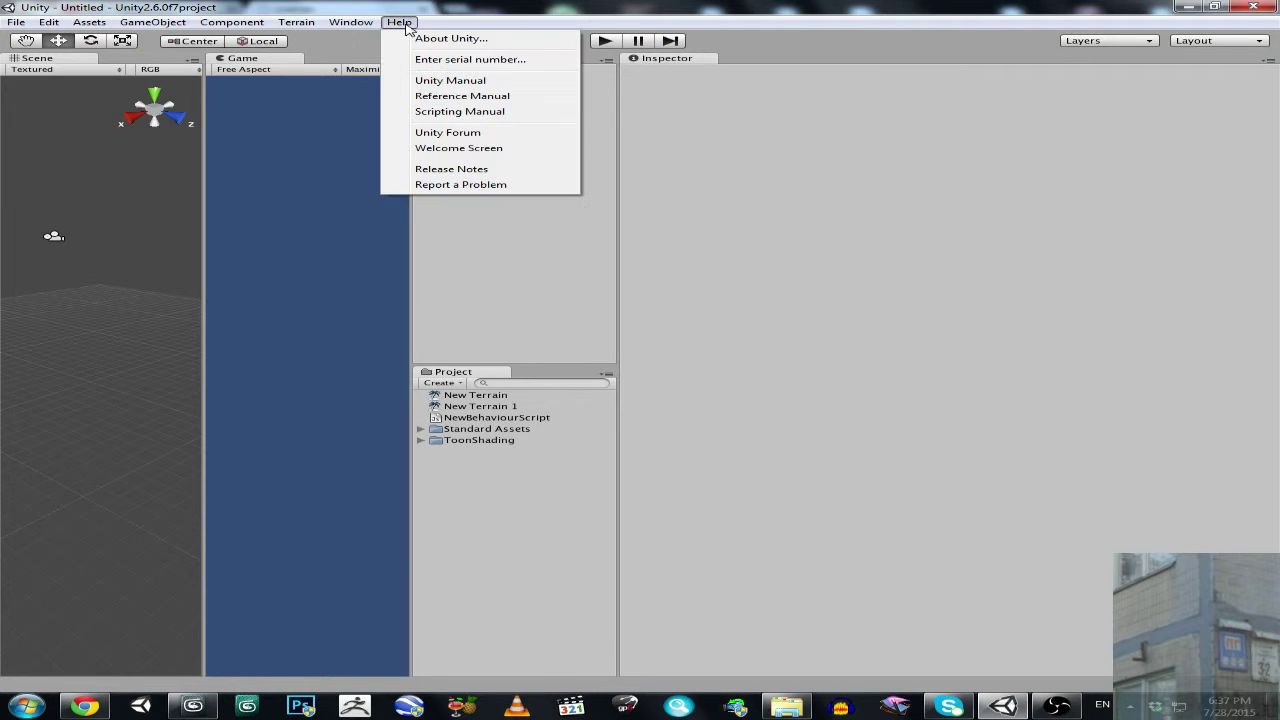
{"action": "left_click", "coordinate": [440, 42]}
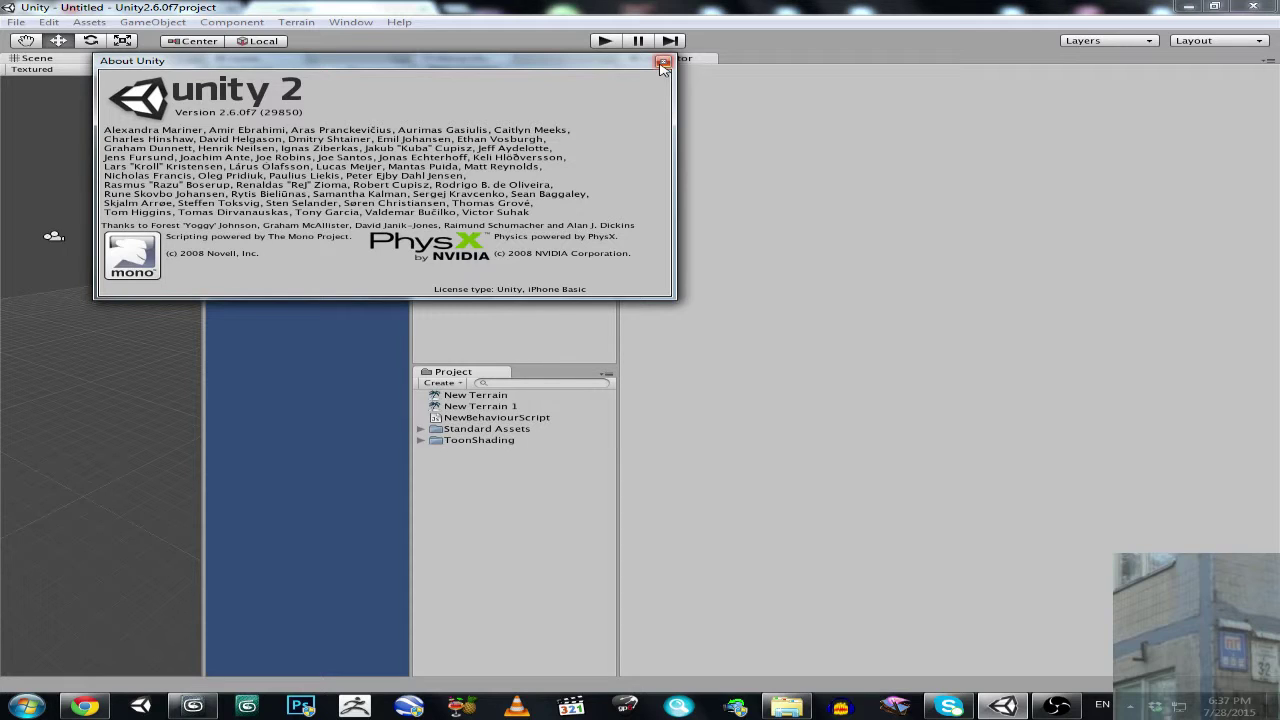
{"action": "left_click", "coordinate": [662, 63]}
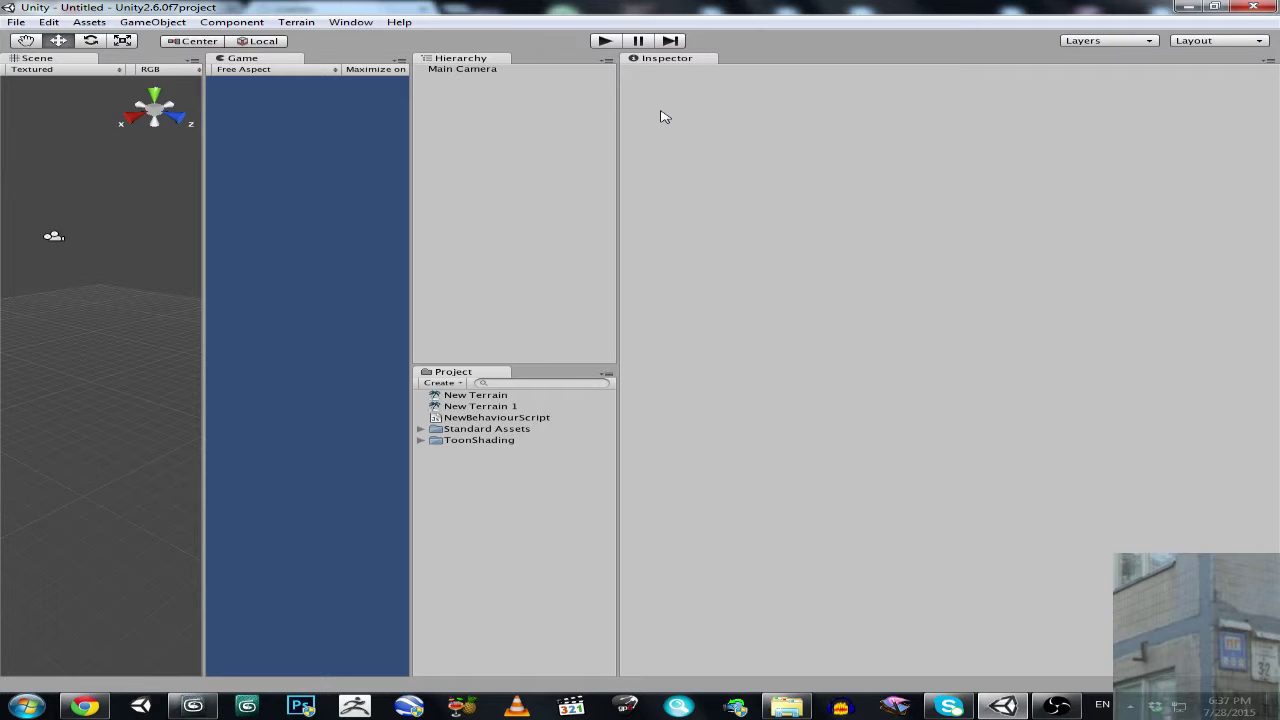
- Reactivate the license using manual activation and begin saving a license request file
{"action": "left_click", "coordinate": [399, 22]}
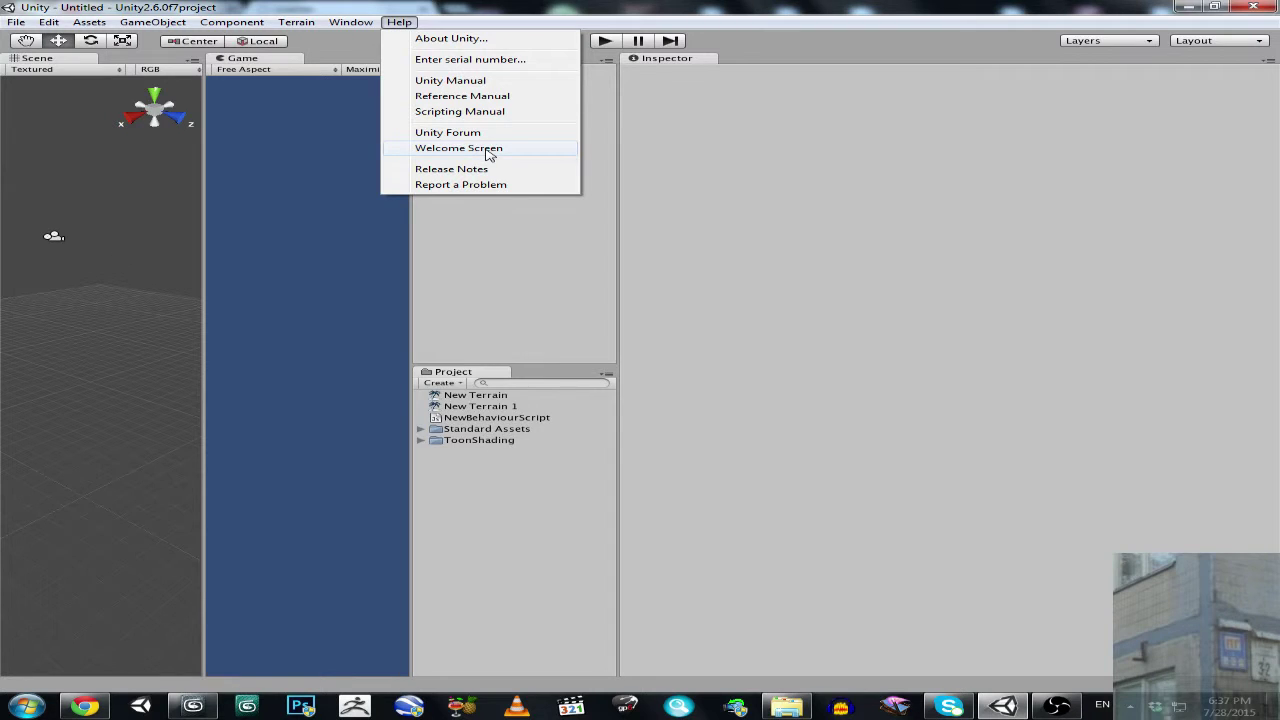
{"action": "left_click", "coordinate": [538, 60]}
{"action": "left_click", "coordinate": [729, 405]}
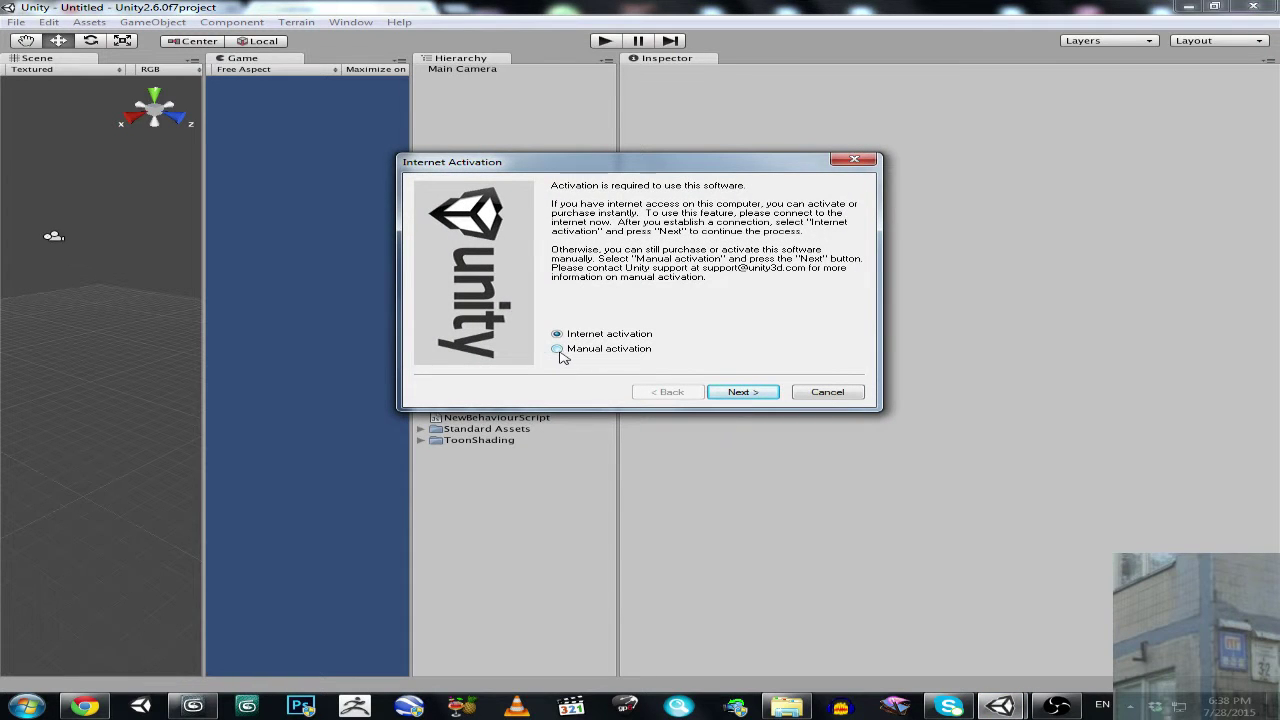
{"action": "left_click", "coordinate": [559, 350]}
{"action": "left_click", "coordinate": [776, 394]}
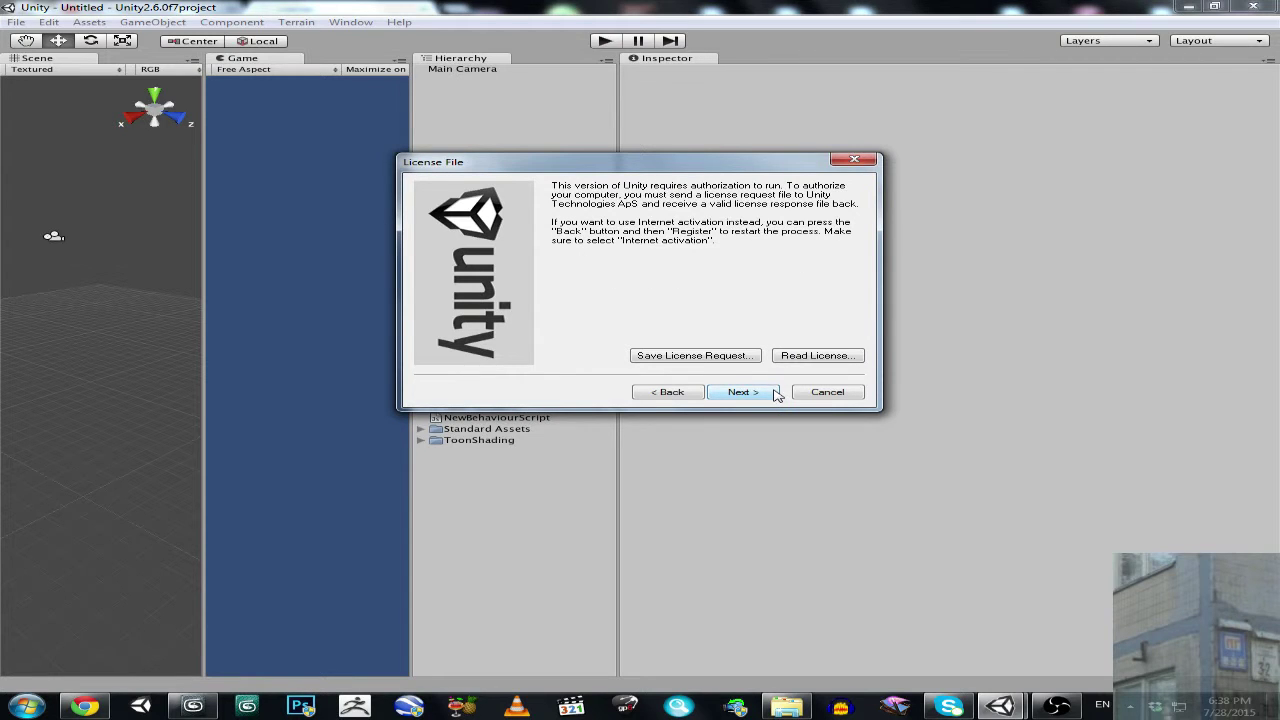
{"action": "left_click", "coordinate": [708, 366]}
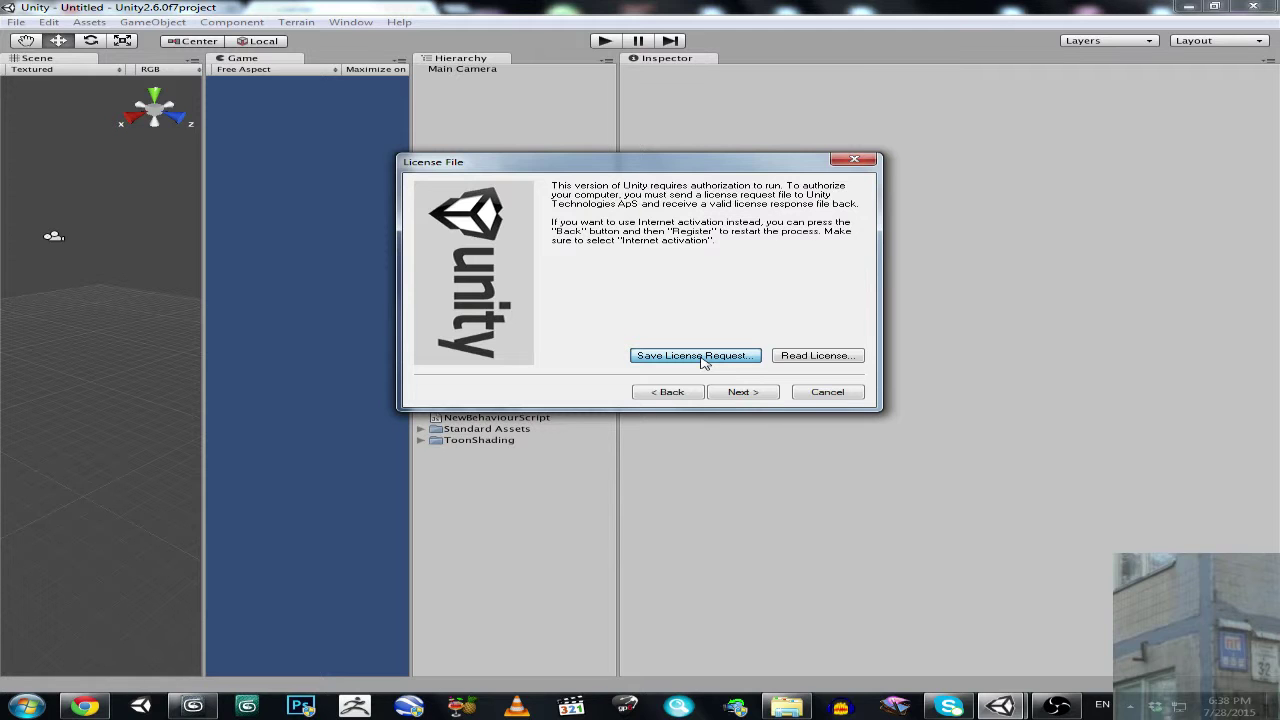
- Bring up the activation web page and change the license request file extension to .ilf
{"action": "left_click", "coordinate": [85, 707]}
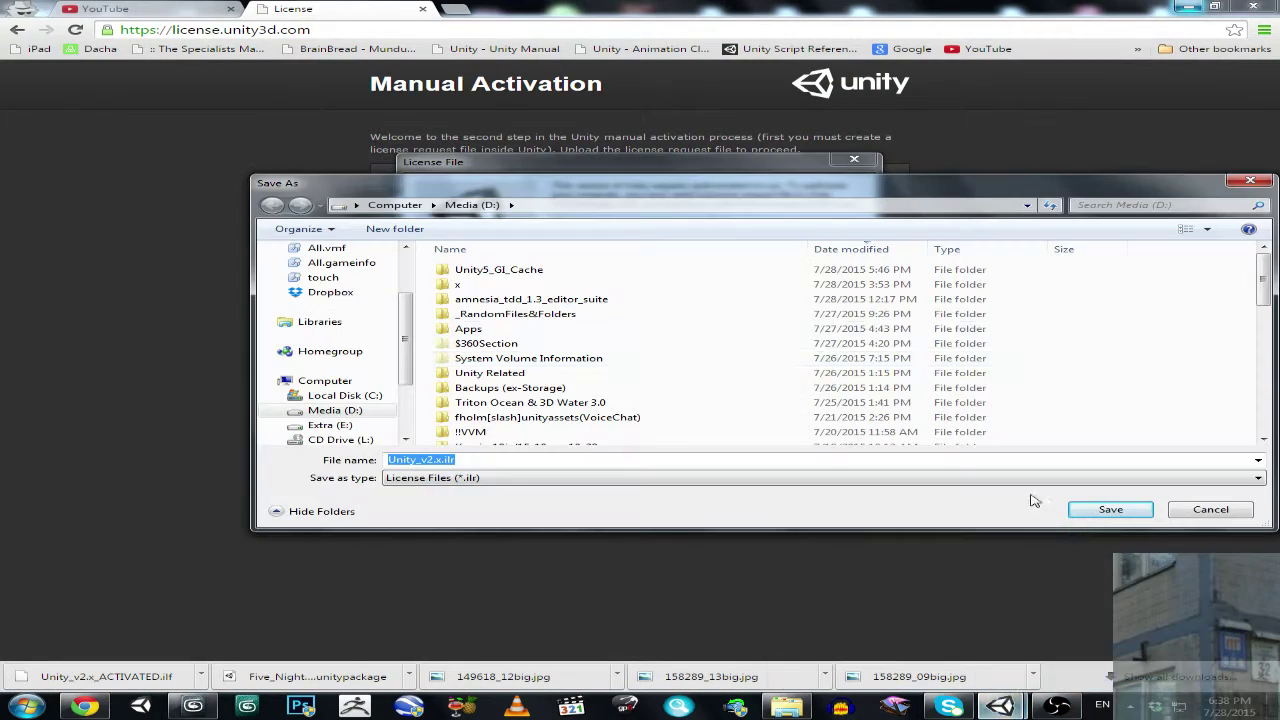
{"action": "left_click", "coordinate": [464, 459]}
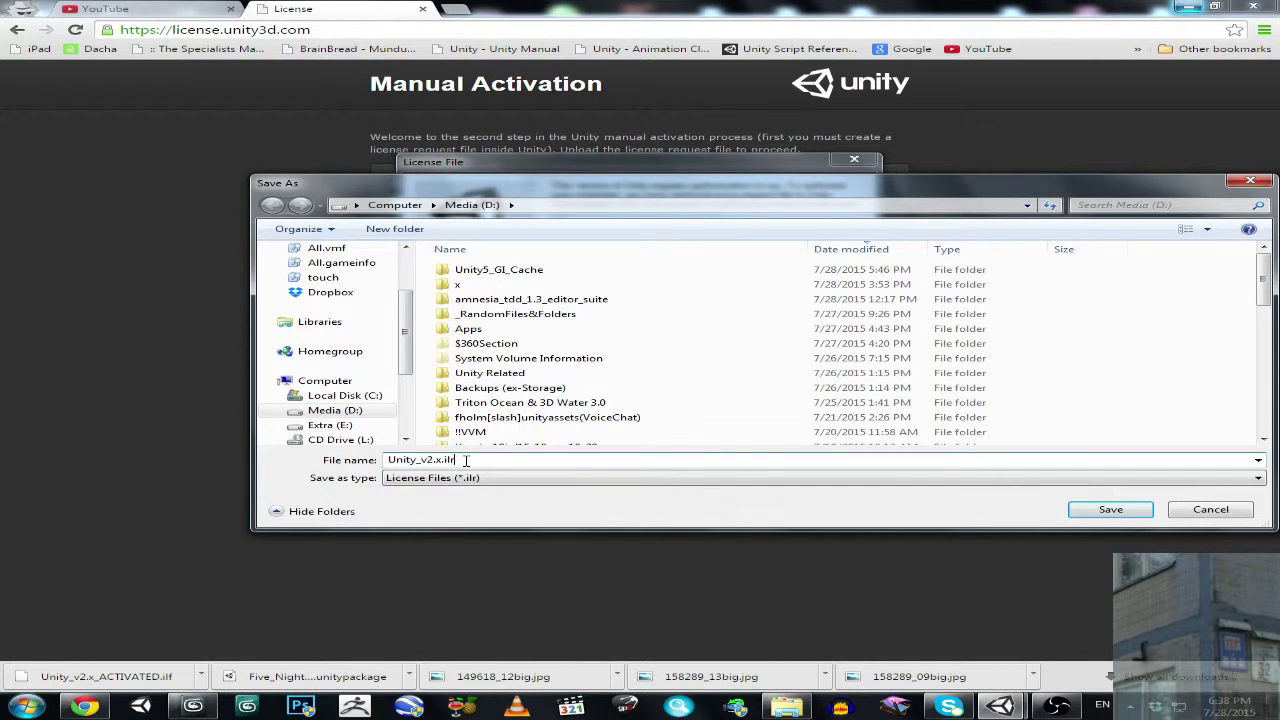
{"action": "key", "text": "BackSpace"}
{"action": "type", "text": "f"}
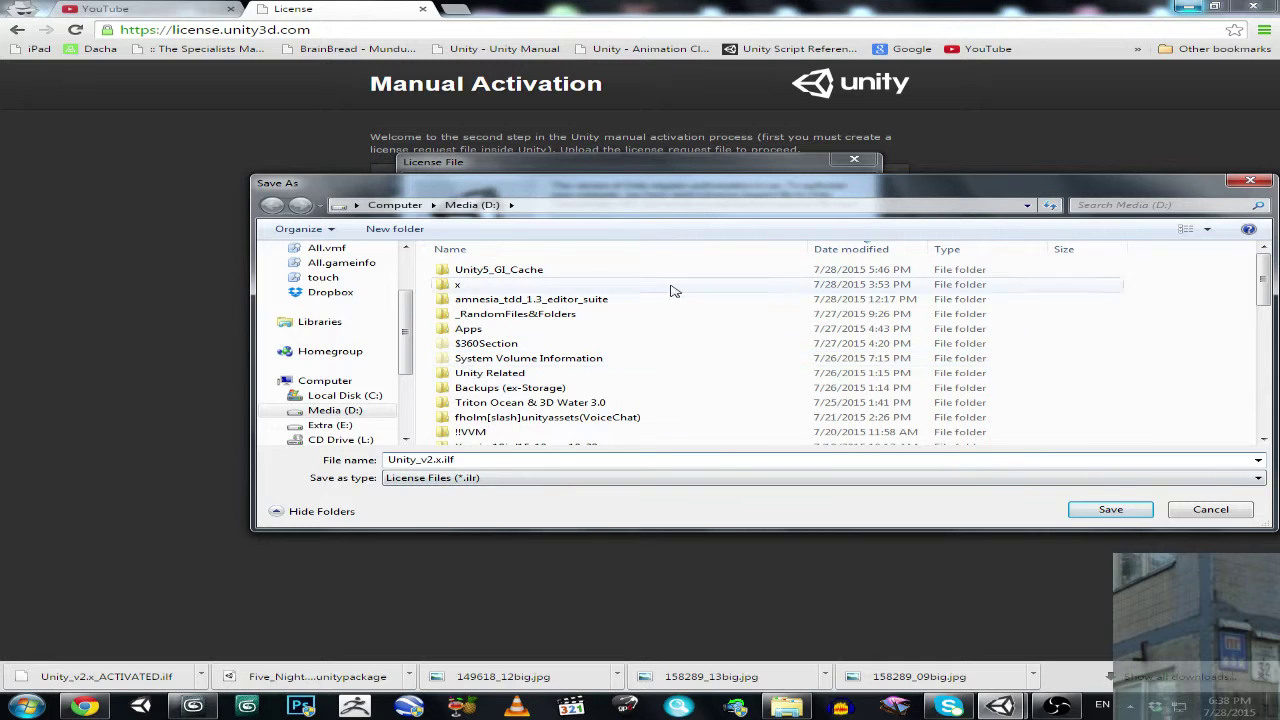
{"action": "left_click", "coordinate": [1197, 512]}
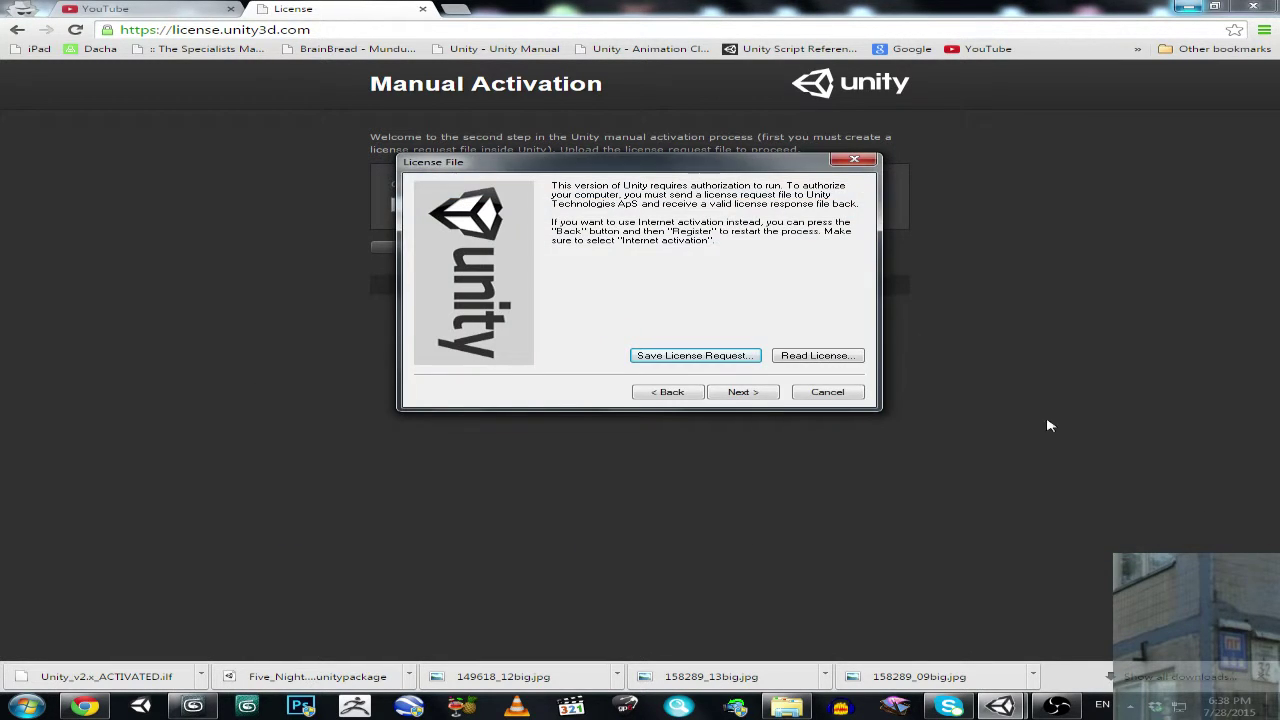
{"action": "left_click_drag", "start_coordinate": [660, 169], "coordinate": [672, 446]}
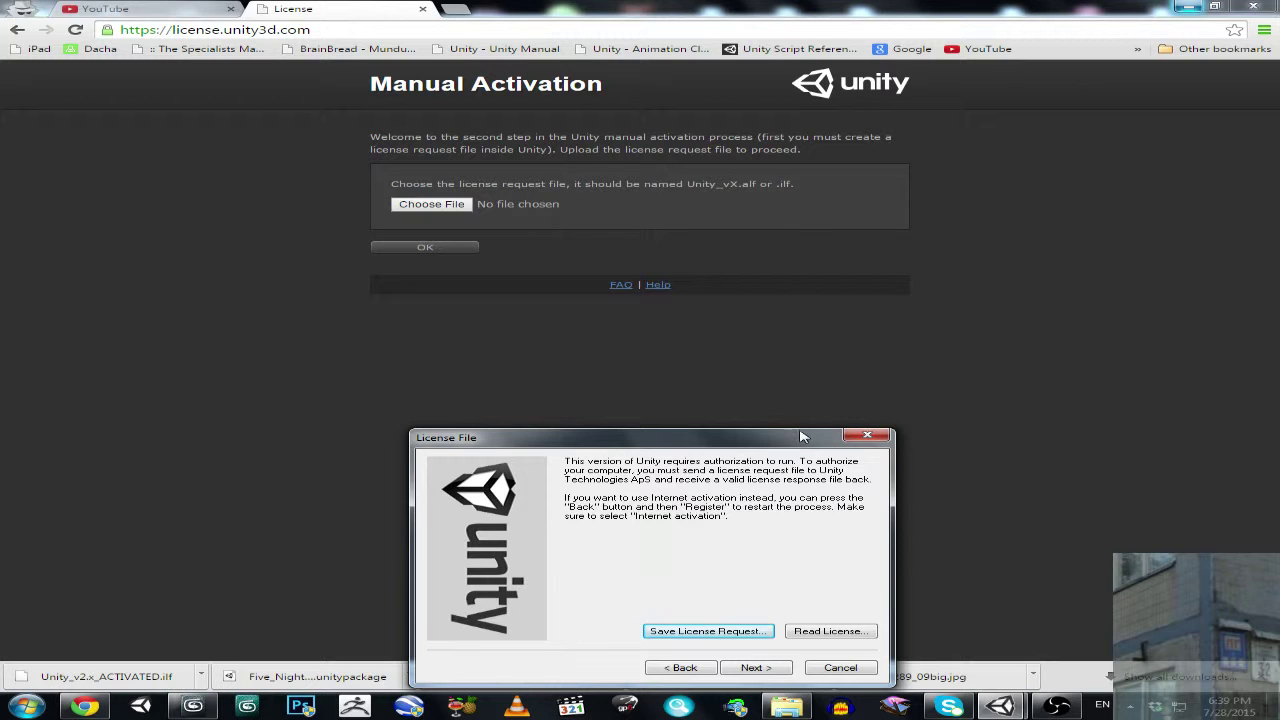
{"action": "left_click_drag", "start_coordinate": [806, 437], "coordinate": [737, 256]}
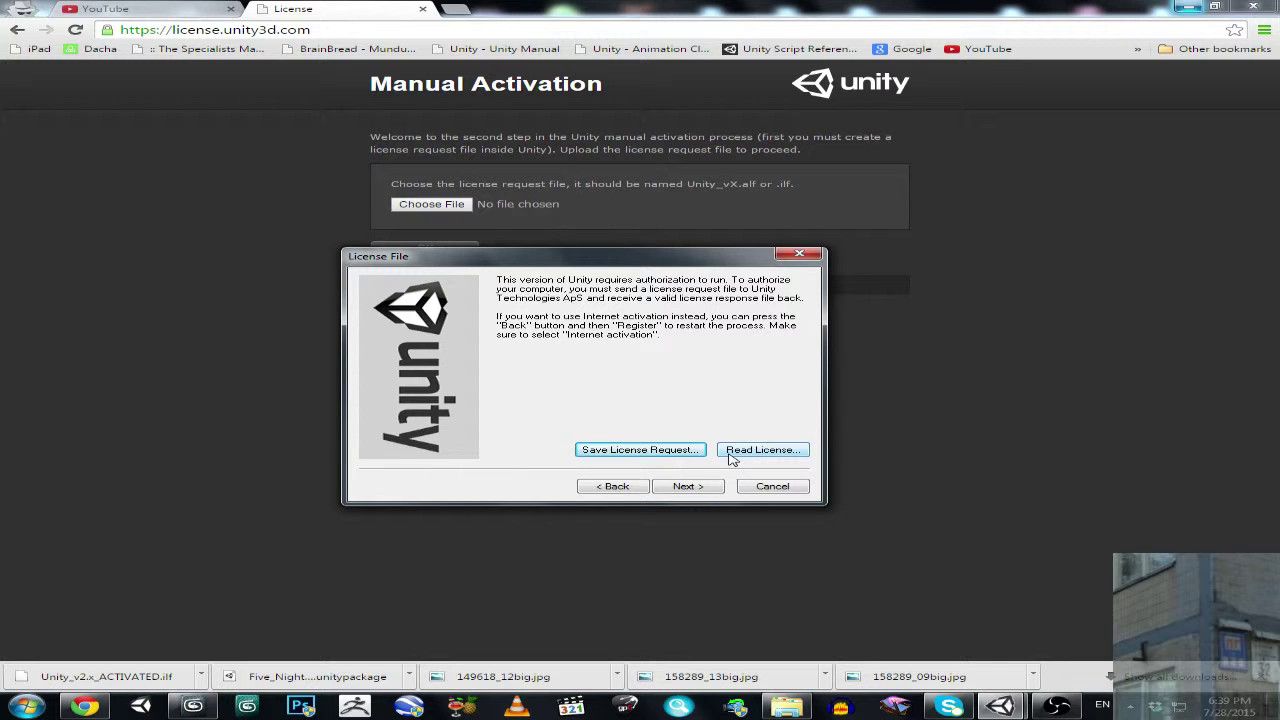
{"action": "left_click", "coordinate": [737, 451]}
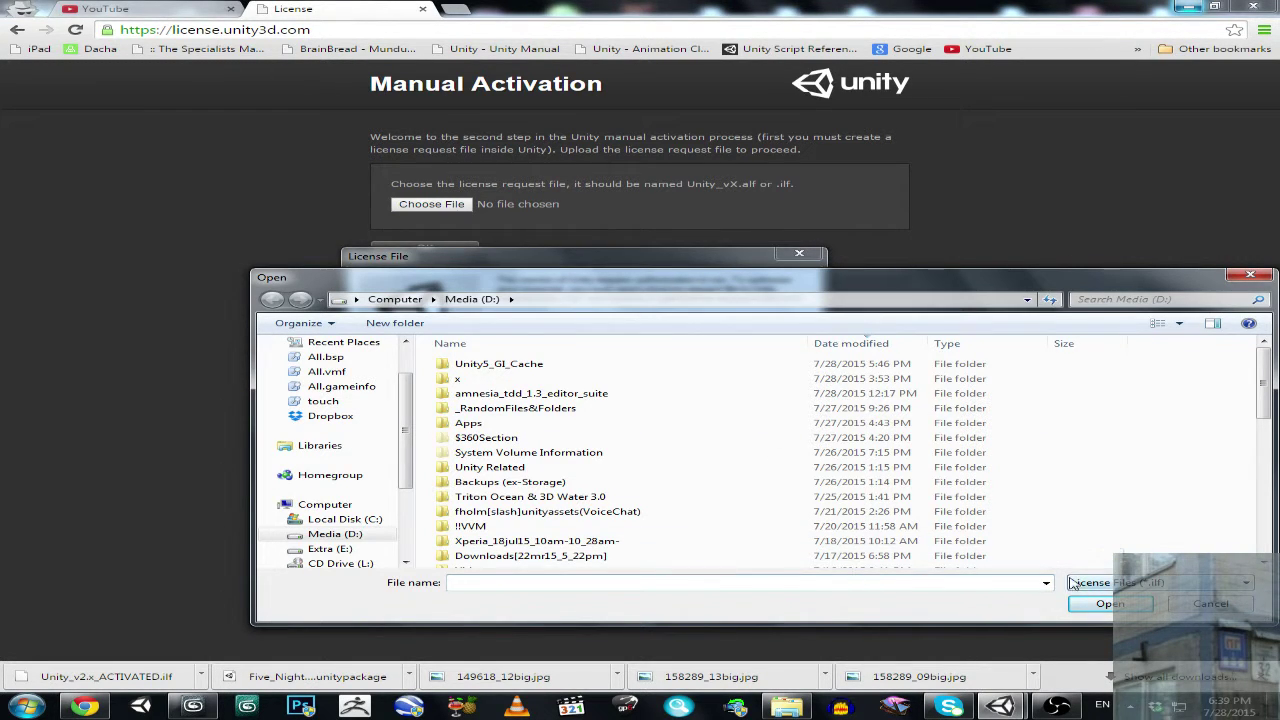
{"action": "left_click", "coordinate": [1207, 604]}
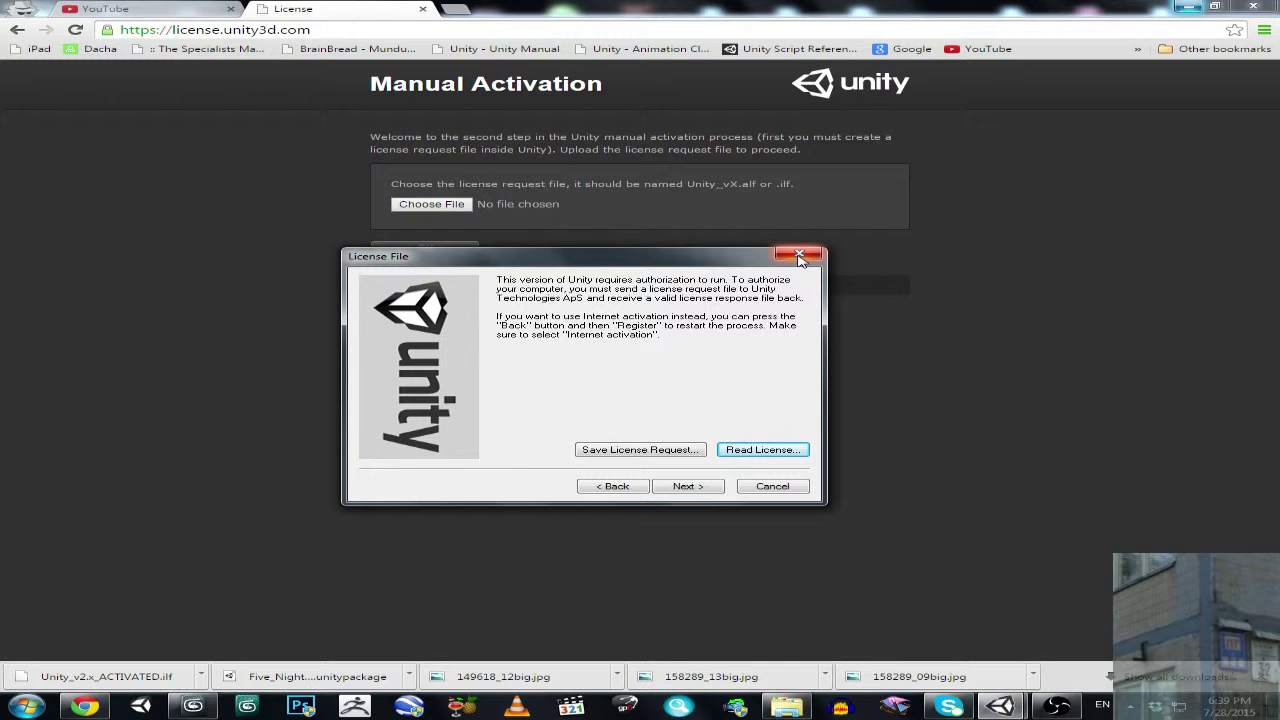
- Close the License File dialog and minimize Chrome to reveal the Unity editor
{"action": "left_click", "coordinate": [799, 256]}
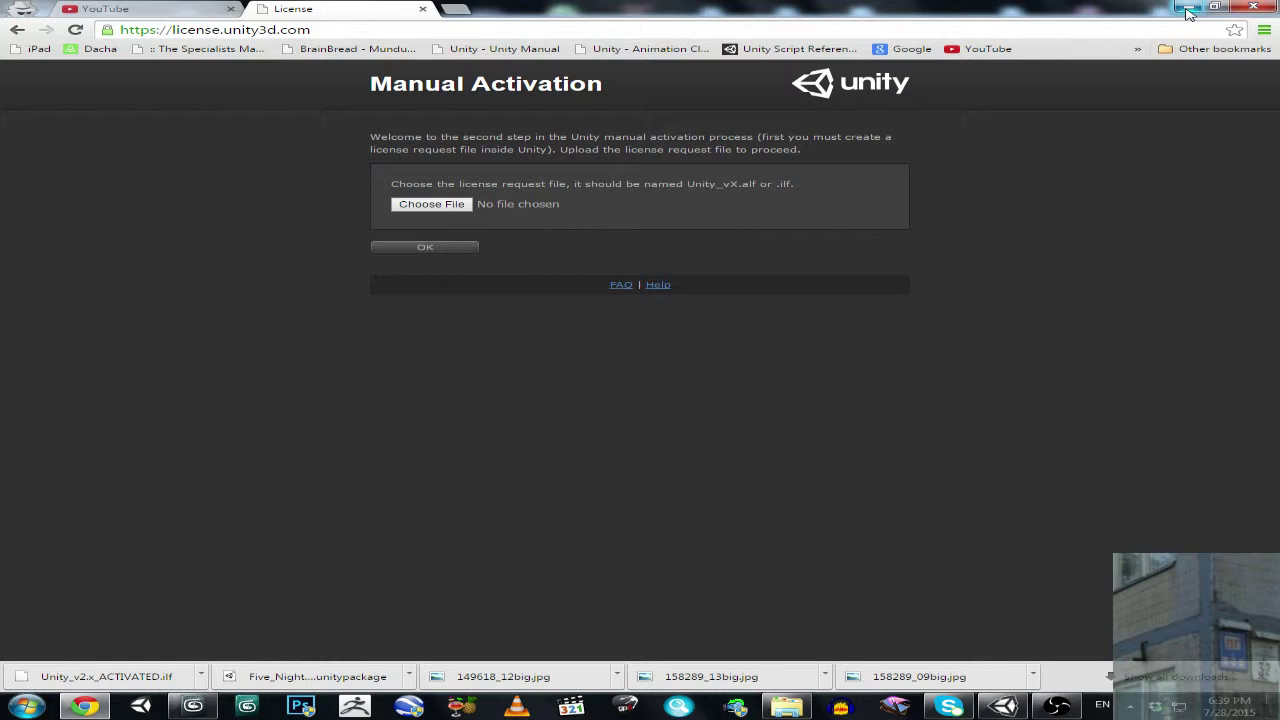
{"action": "left_click", "coordinate": [1188, 10]}
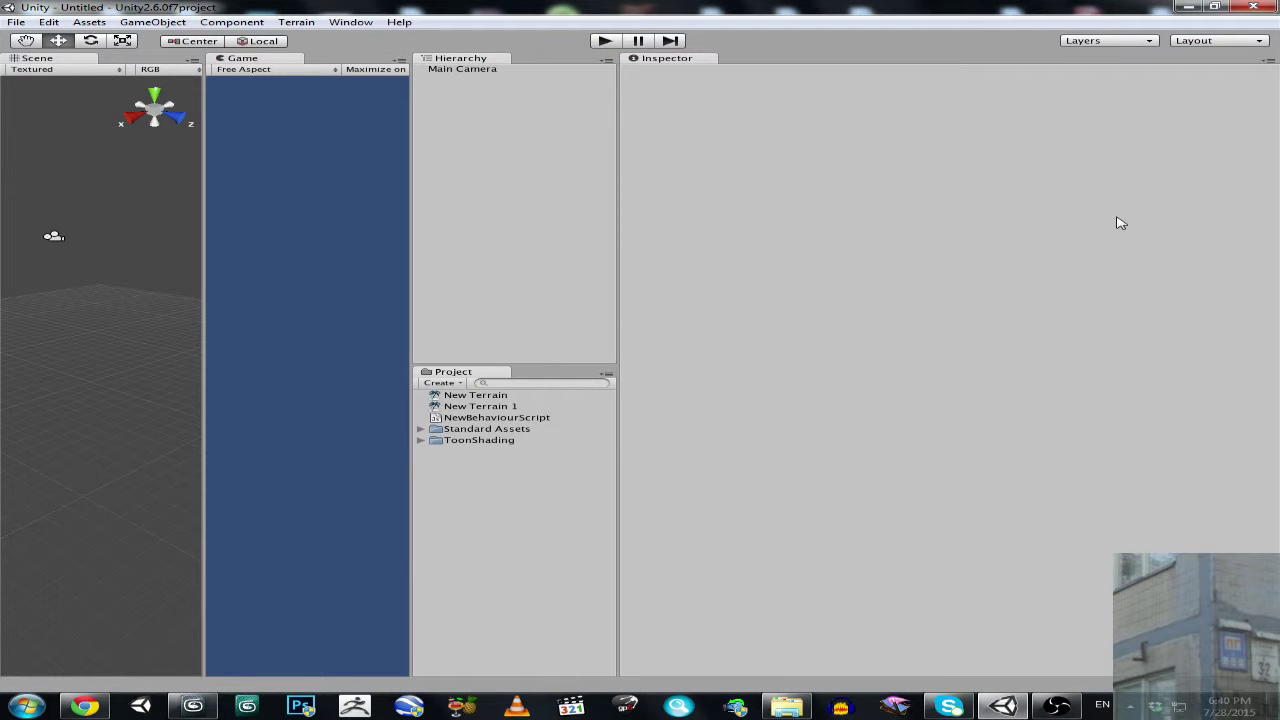
{"action": "left_click", "coordinate": [402, 22]}
{"action": "left_click", "coordinate": [424, 35]}
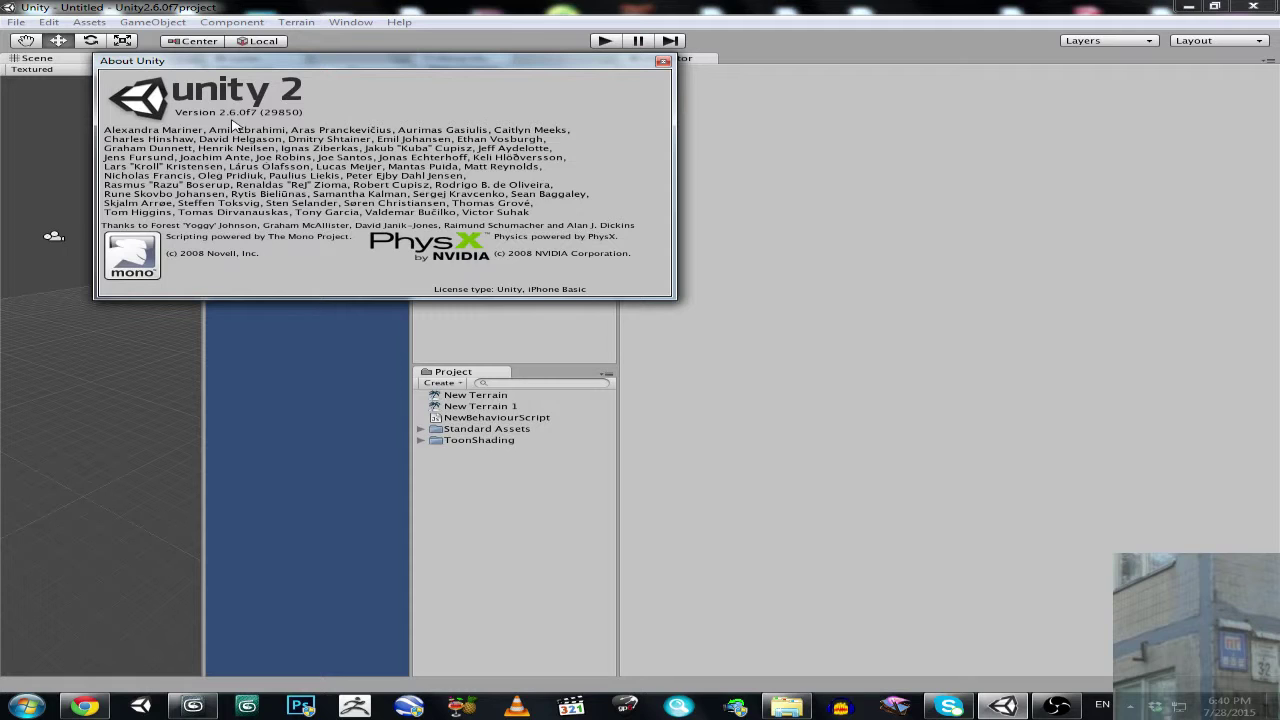
{"action": "left_click", "coordinate": [663, 61]}
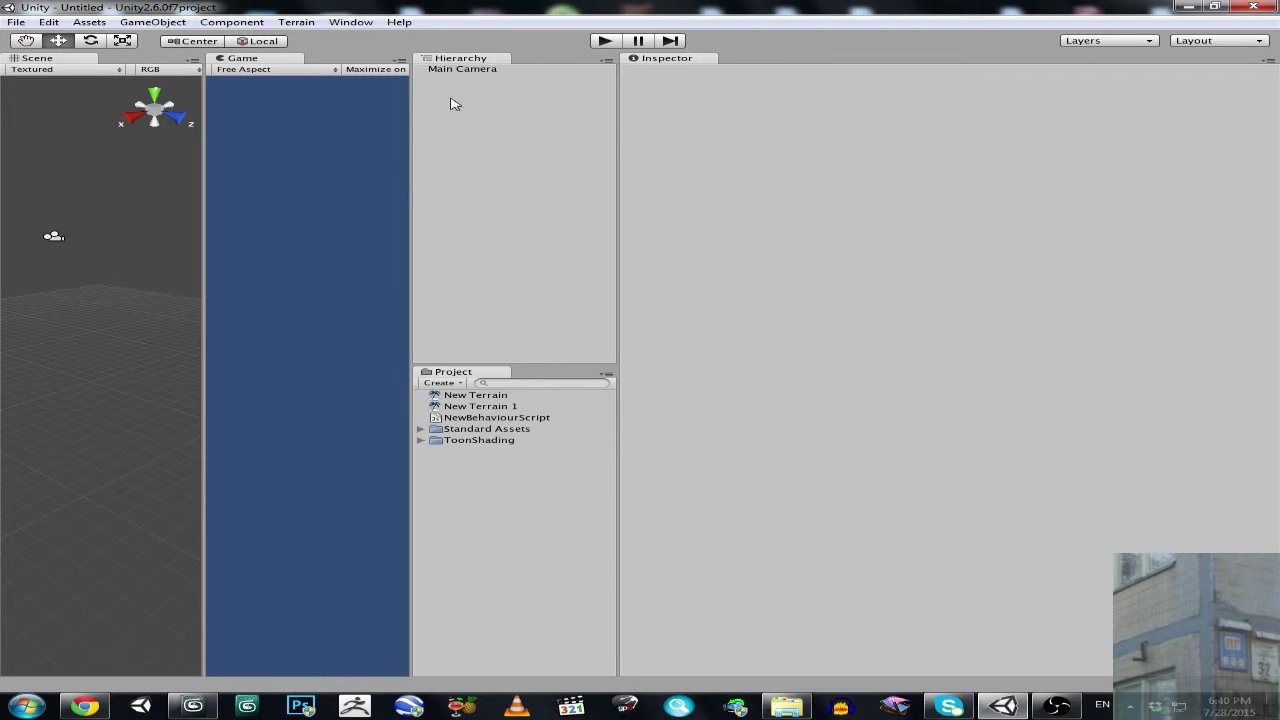
{"action": "left_click", "coordinate": [398, 22]}
{"action": "left_click", "coordinate": [430, 40]}
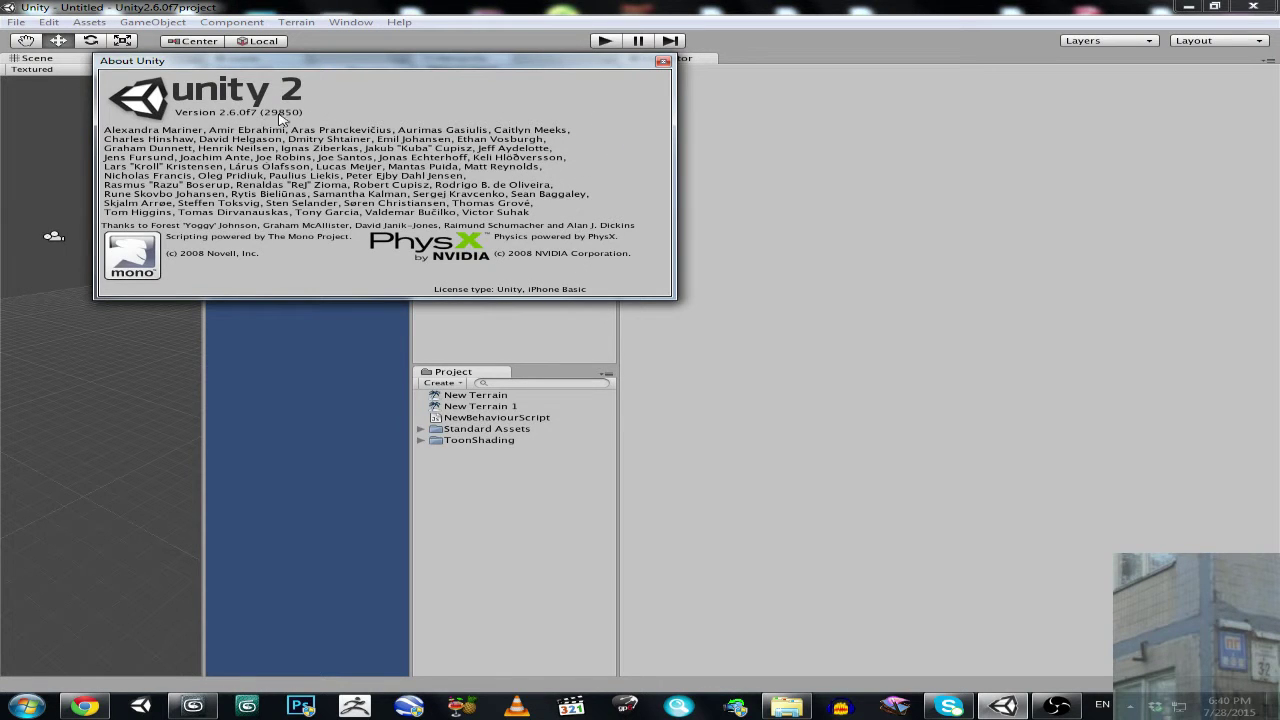
{"action": "left_click", "coordinate": [663, 62]}
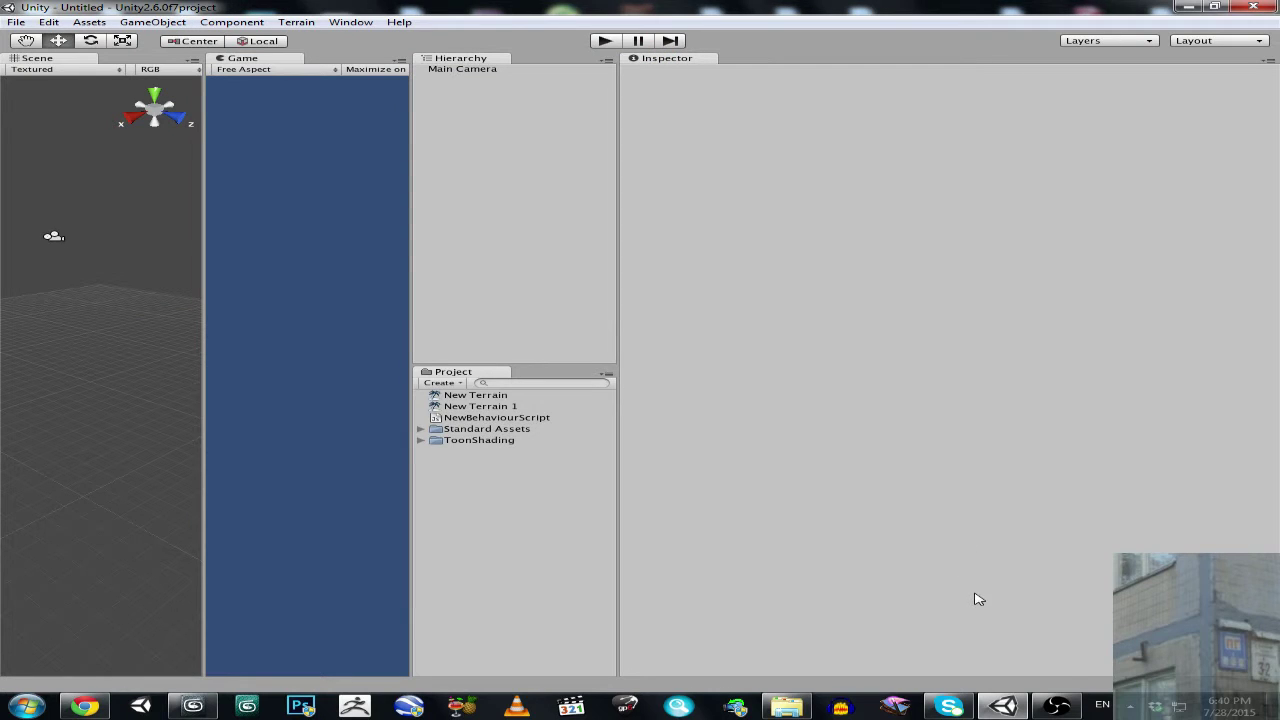